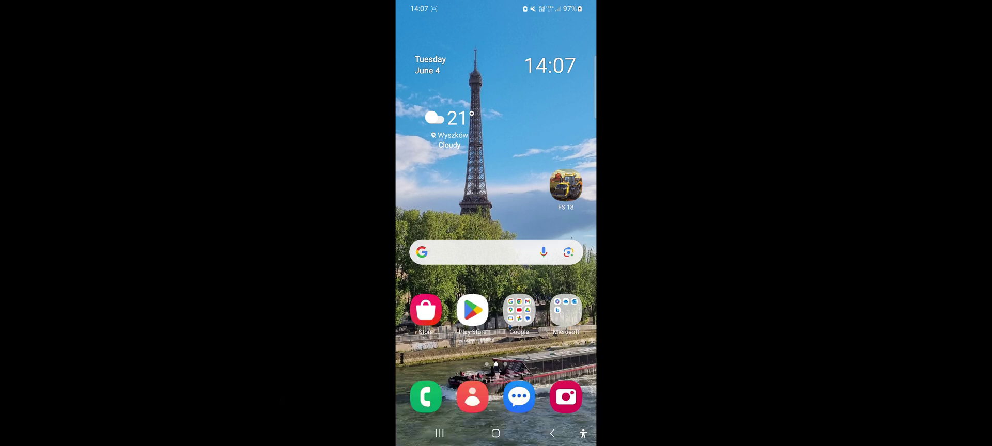
- Find the FS18 mods site's TRACTORS page and download the FS18 Ursus 11024 mod (384.66 KB)
click(480, 252)
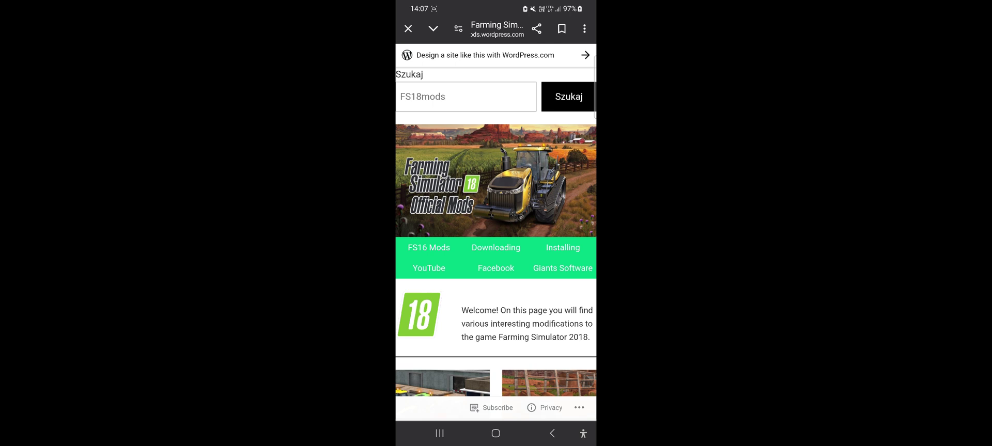
scroll(496, 232, down, 5)
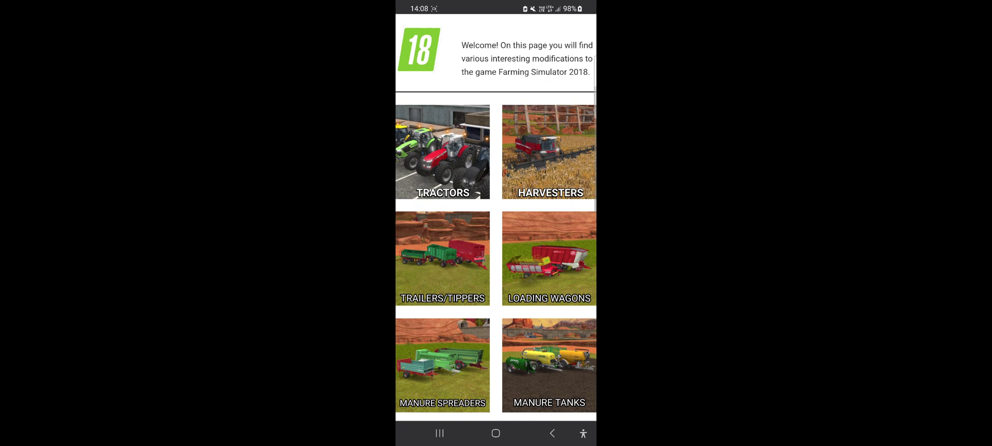
click(442, 147)
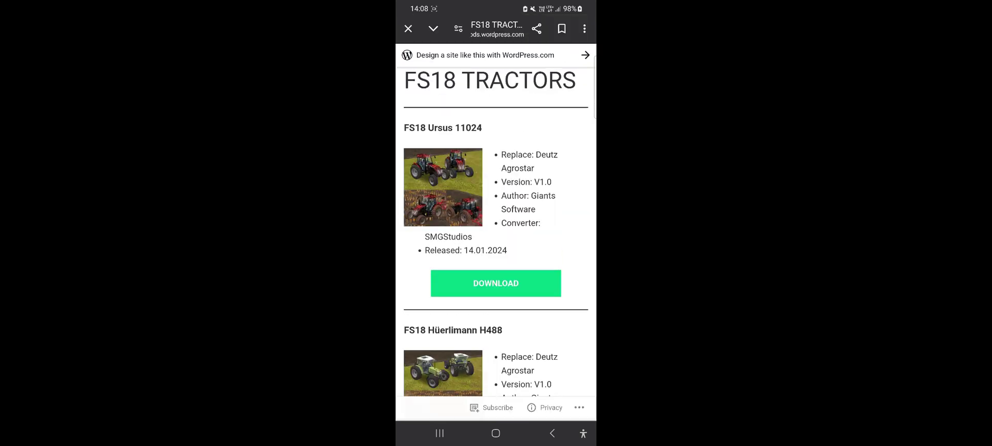
scroll(496, 232, down, 3)
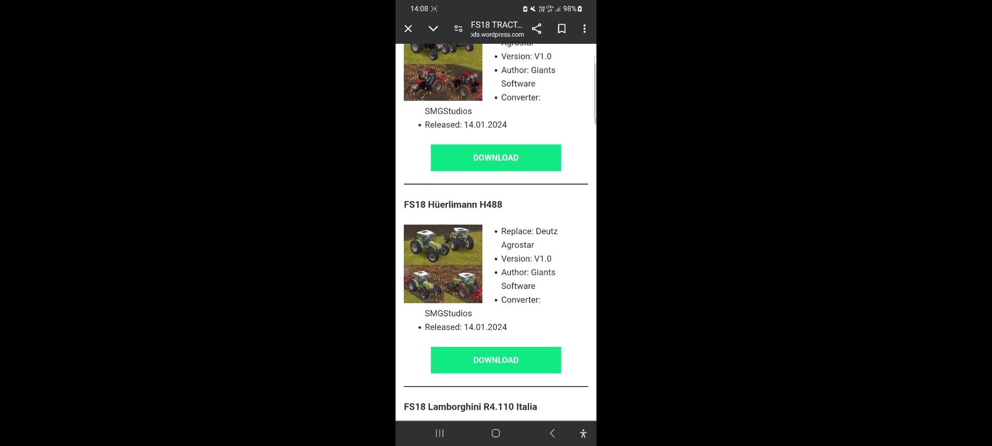
scroll(496, 233, up, 3)
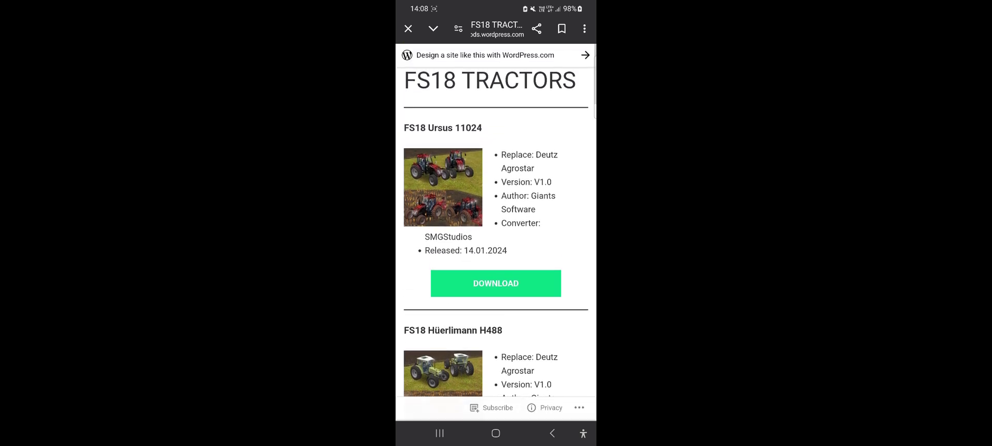
click(495, 283)
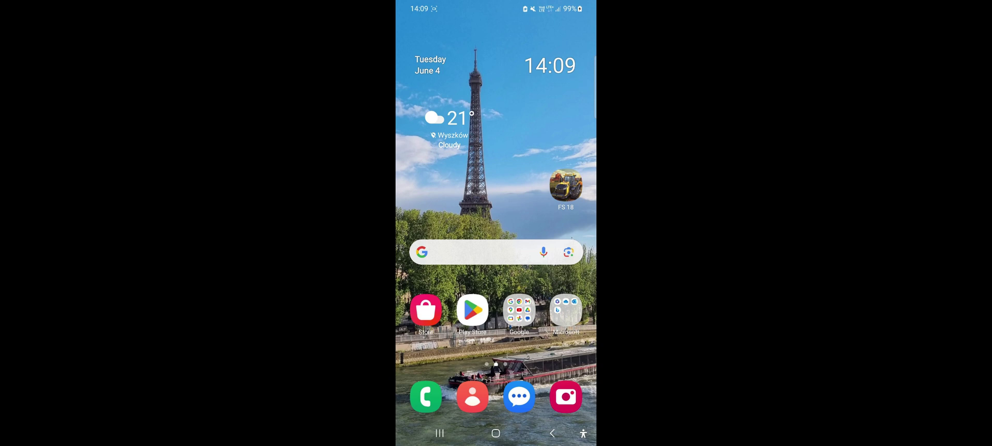
- Search 'Lucky Patcher' and download LuckyPatchers.com_Official_Installer_11.4.0.apk despite the harmful-file warning
click(475, 252)
text(Lucky)
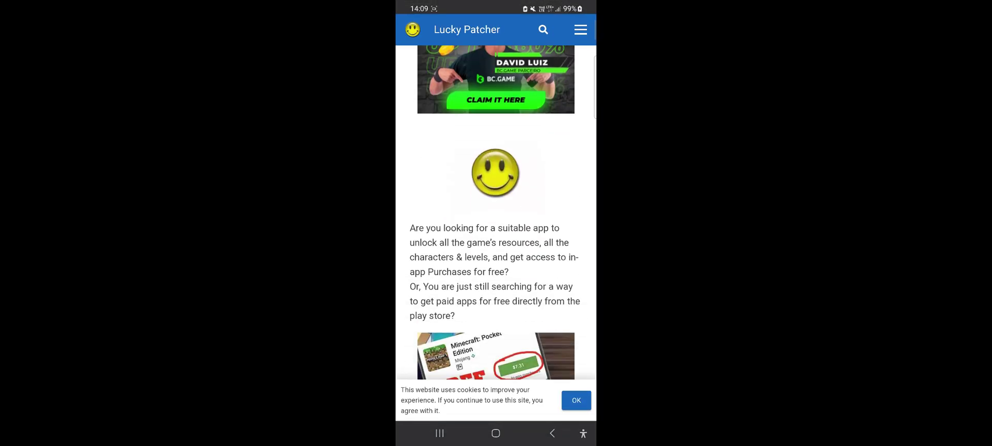
scroll(496, 227, down, 3)
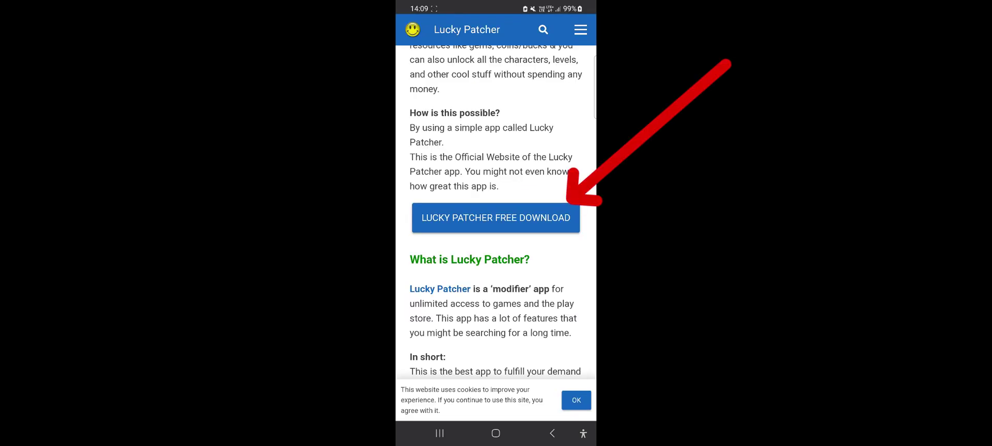
click(496, 217)
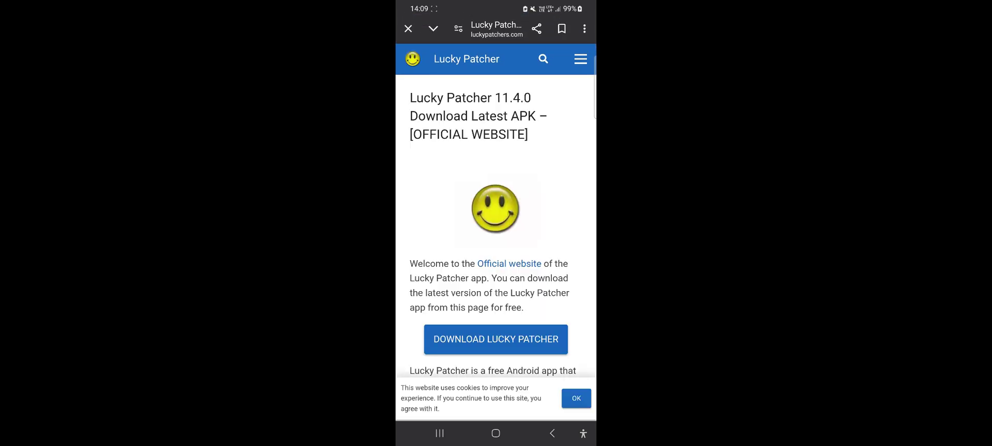
scroll(496, 232, down, 15)
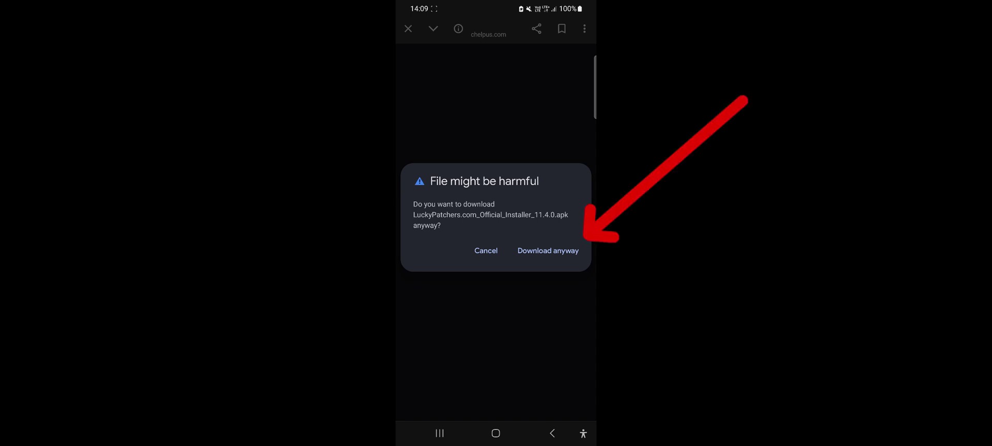
click(548, 251)
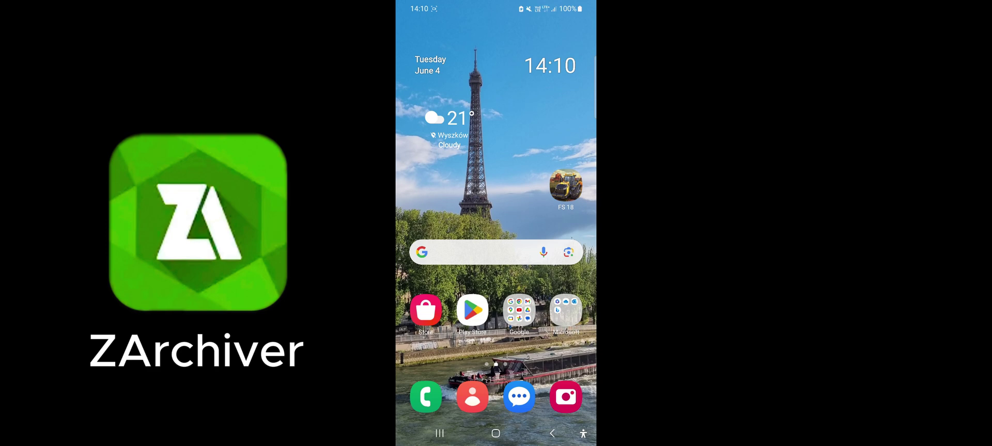
- Install ZArchiver by ZDevs from the Google Play Store
click(472, 310)
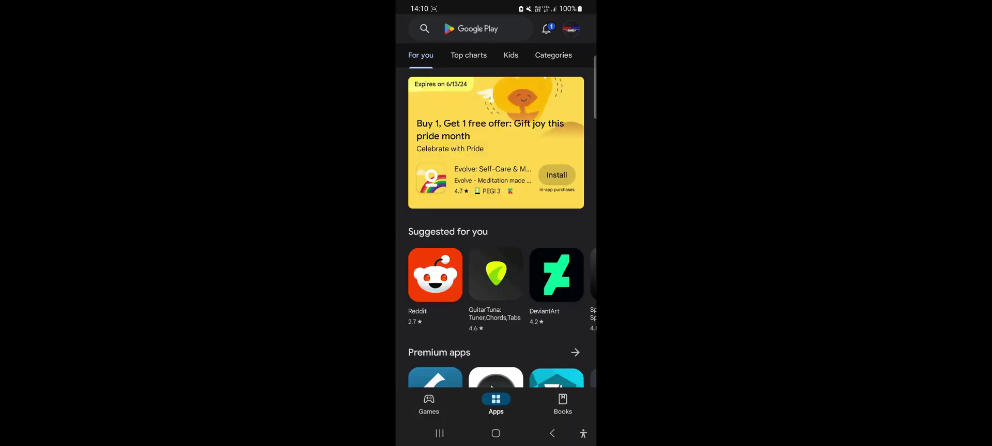
click(465, 28)
click(448, 105)
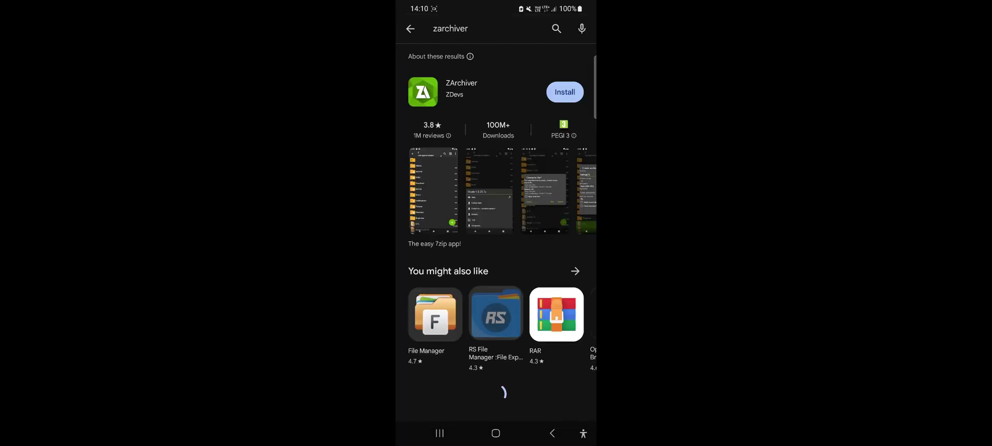
click(462, 88)
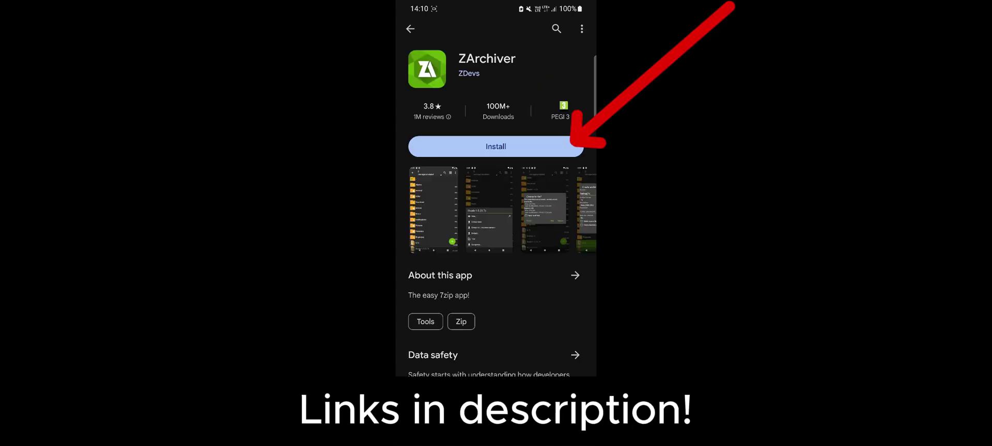
click(496, 147)
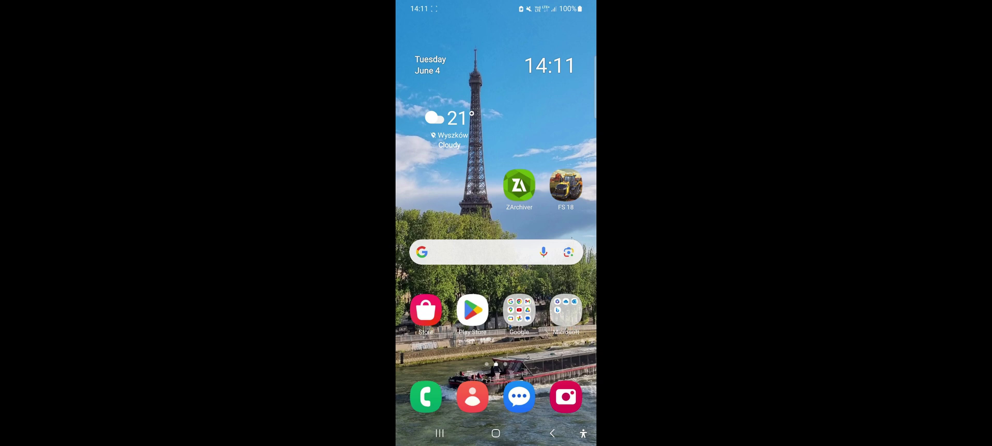
- Give ZArchiver all-files access, decline its notifications and dismiss the usage tips
click(519, 185)
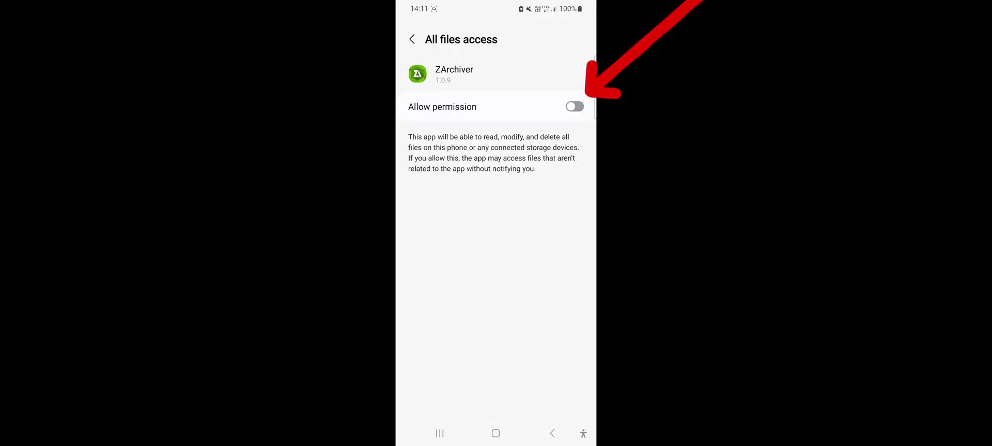
click(574, 107)
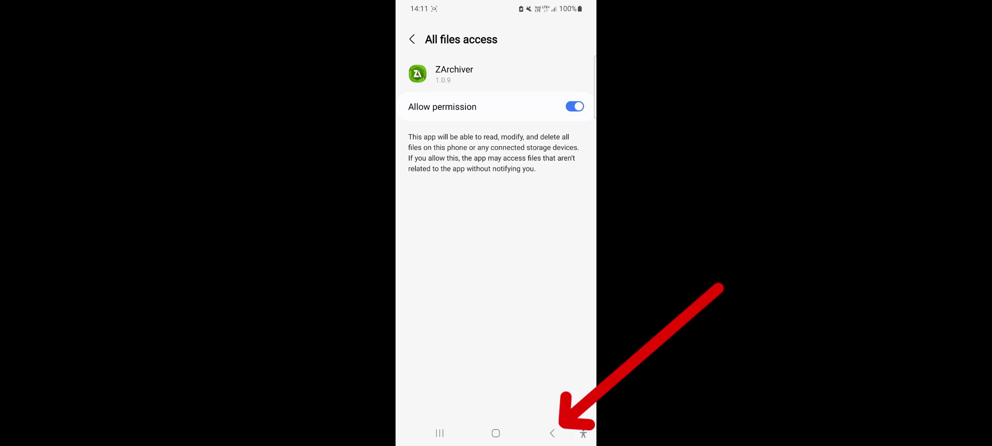
click(551, 433)
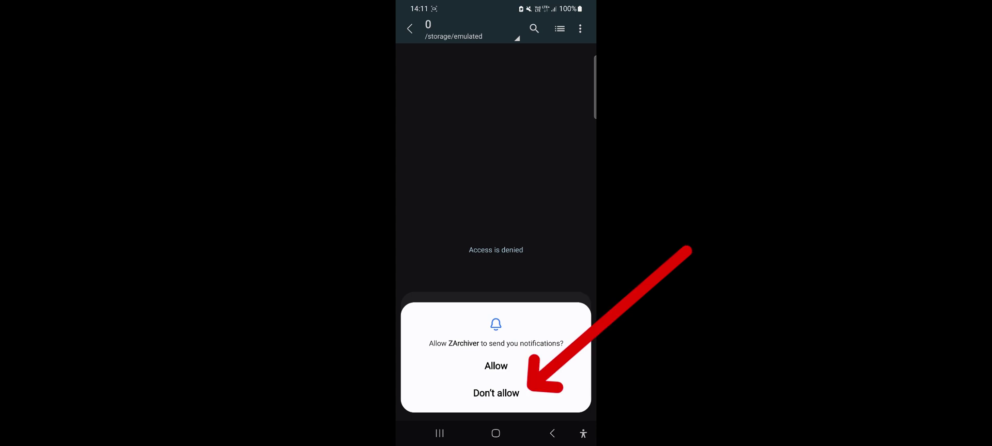
click(496, 394)
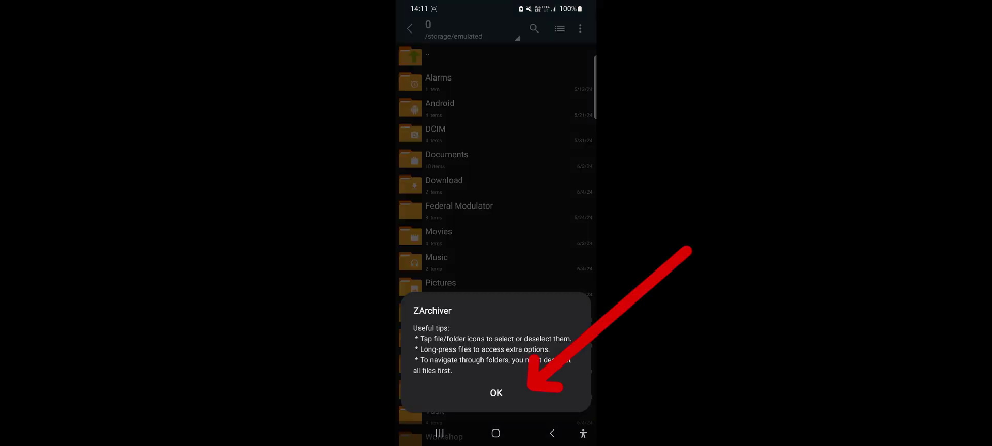
click(496, 393)
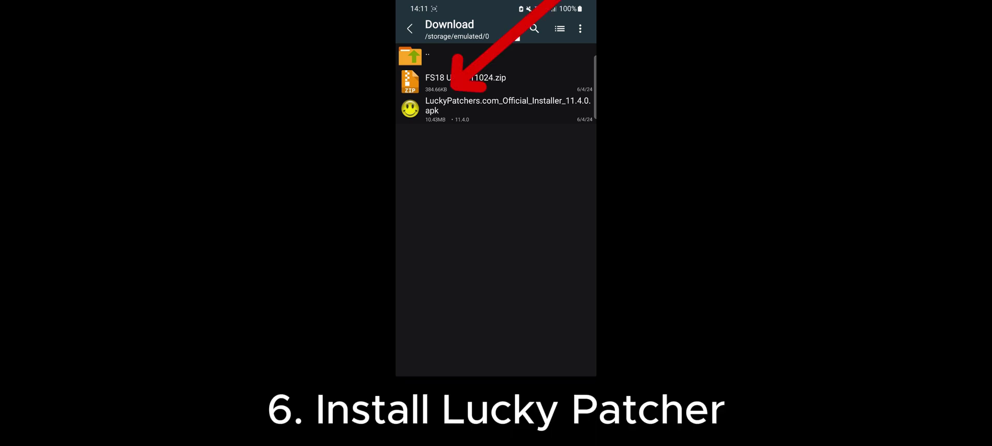
- Install LP Installer 11.4.0 from the Lucky Patcher APK, choosing Install anyway past the malware warnings
click(465, 106)
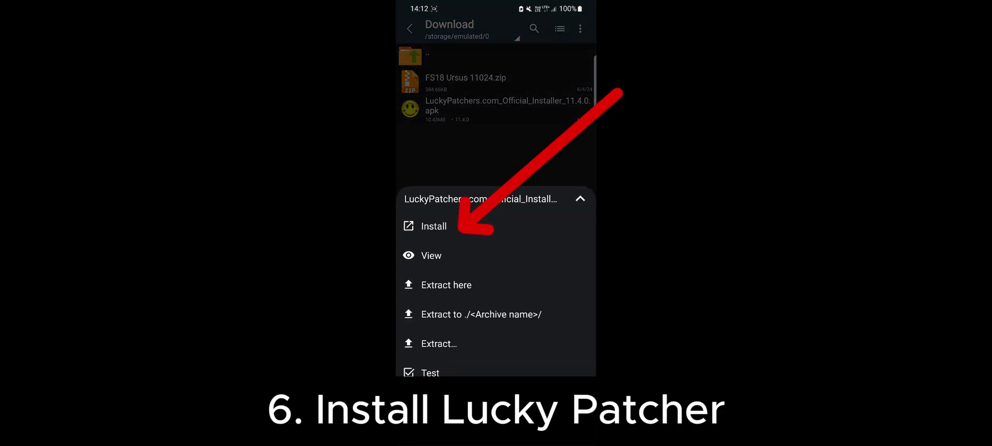
click(434, 226)
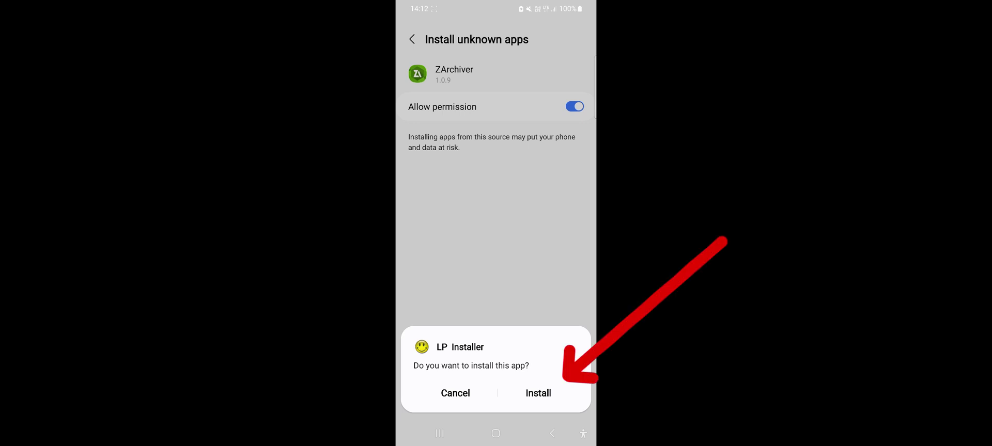
click(538, 393)
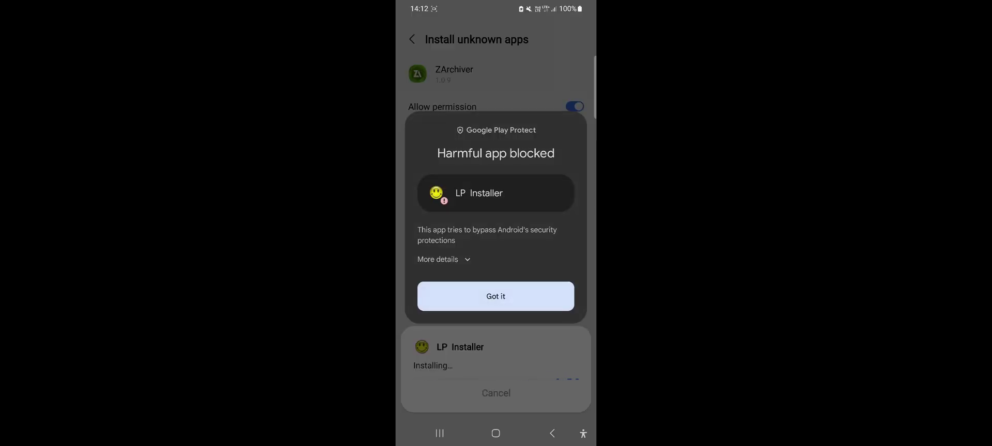
click(439, 259)
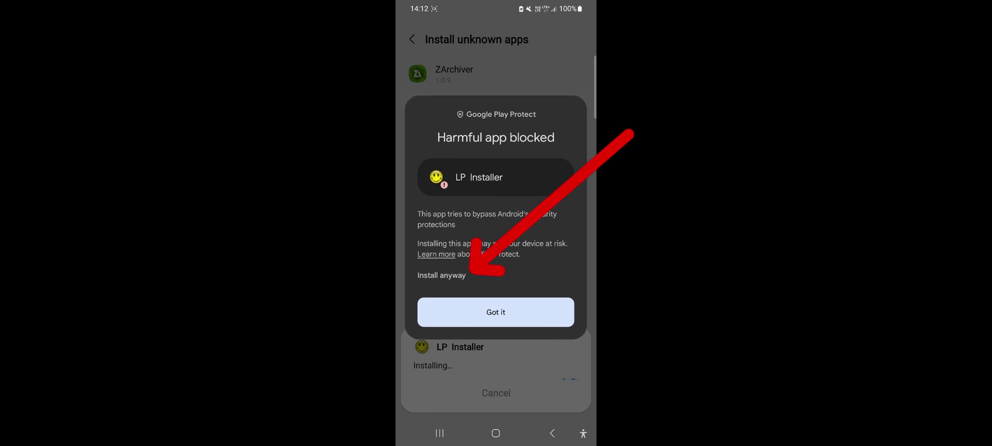
click(441, 276)
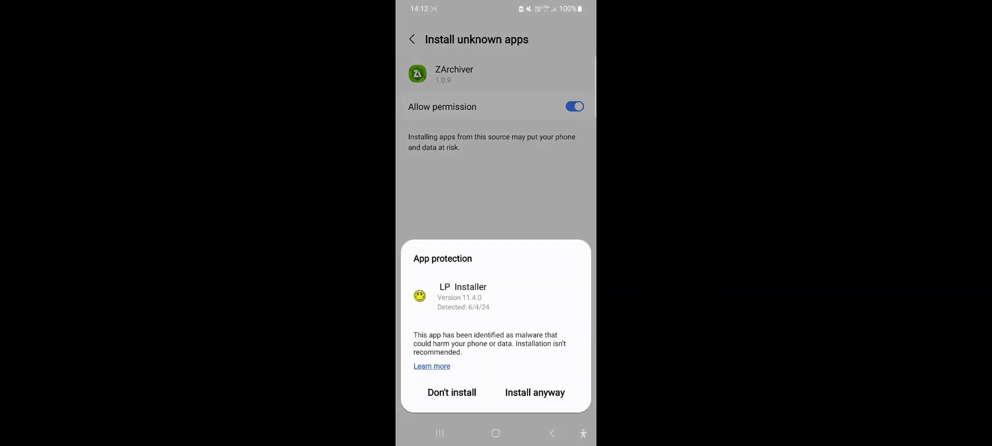
click(535, 392)
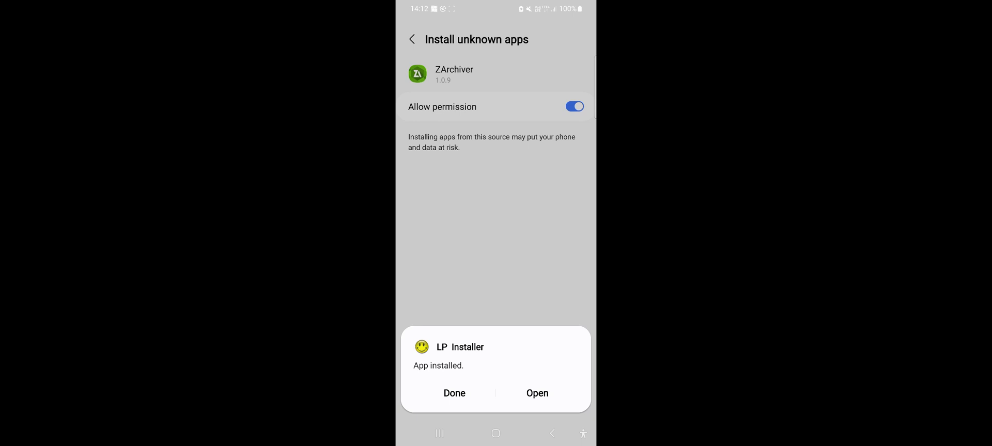
click(454, 393)
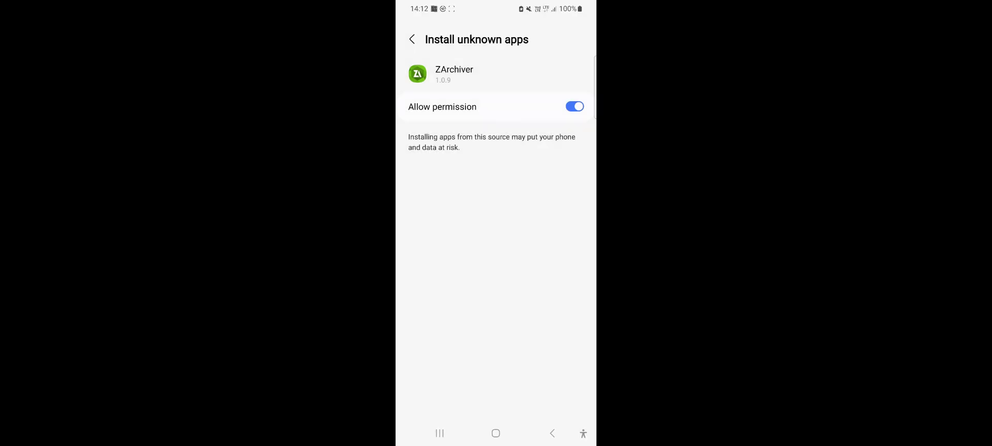
click(496, 433)
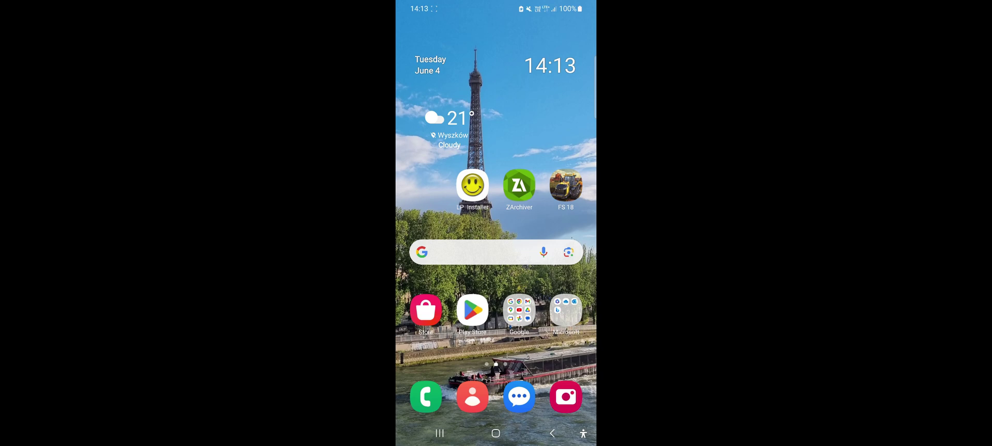
- Launch LP Installer, allow file access, and install Lucky Patcher 11.4.0 with random app name off
click(472, 185)
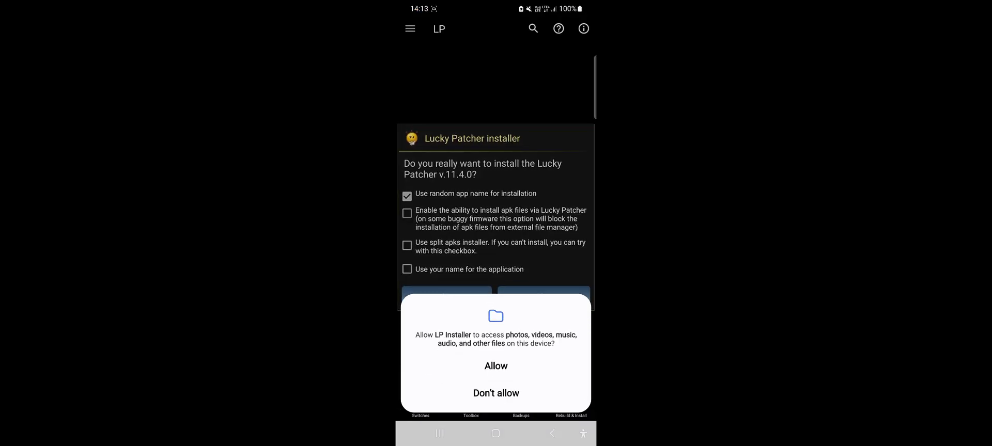
click(496, 366)
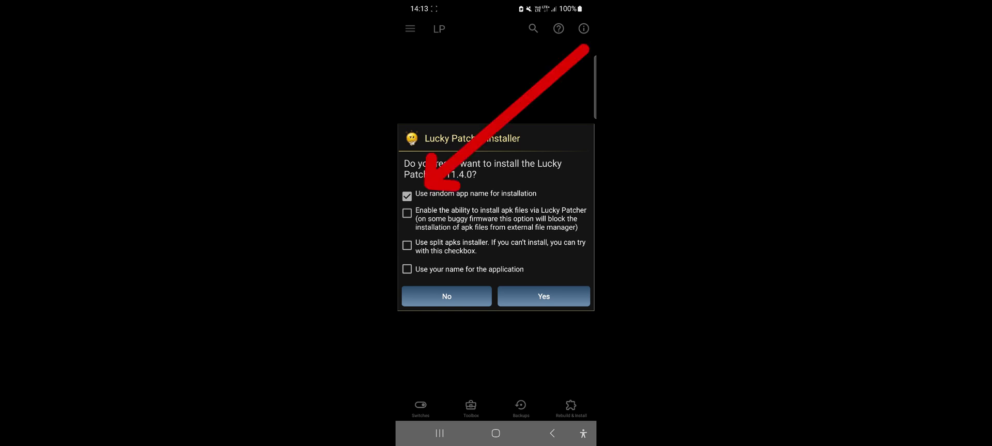
click(407, 196)
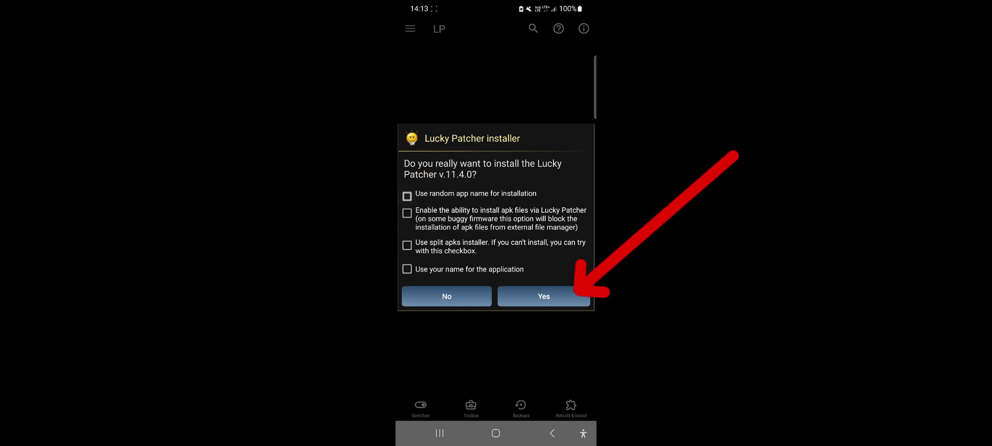
click(544, 296)
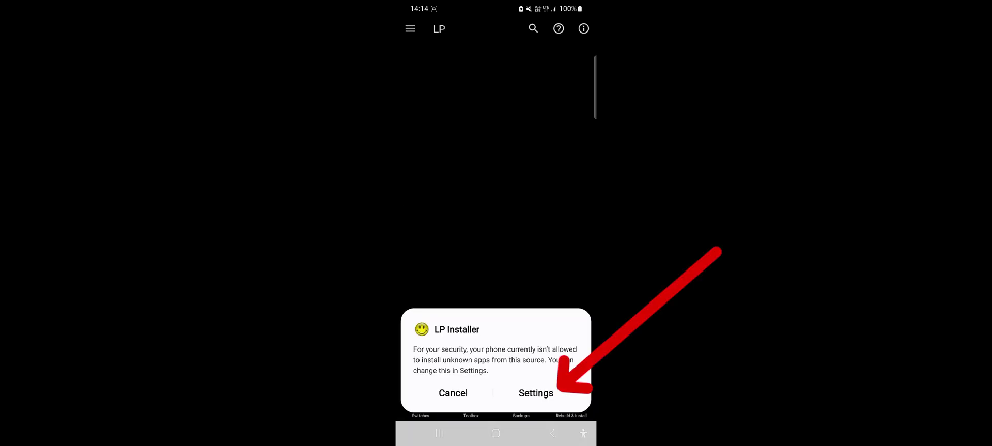
- Allow LP Installer to install unknown apps, then install Lucky Patcher via More details > Install anyway
click(536, 393)
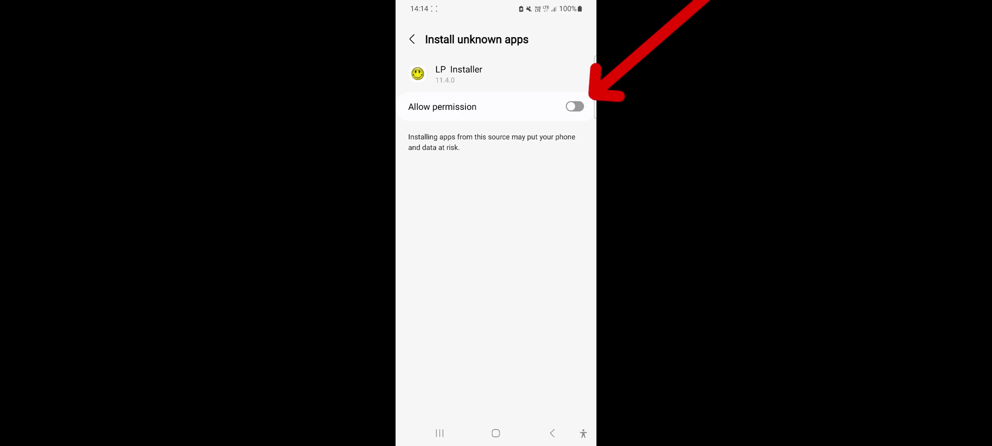
click(574, 107)
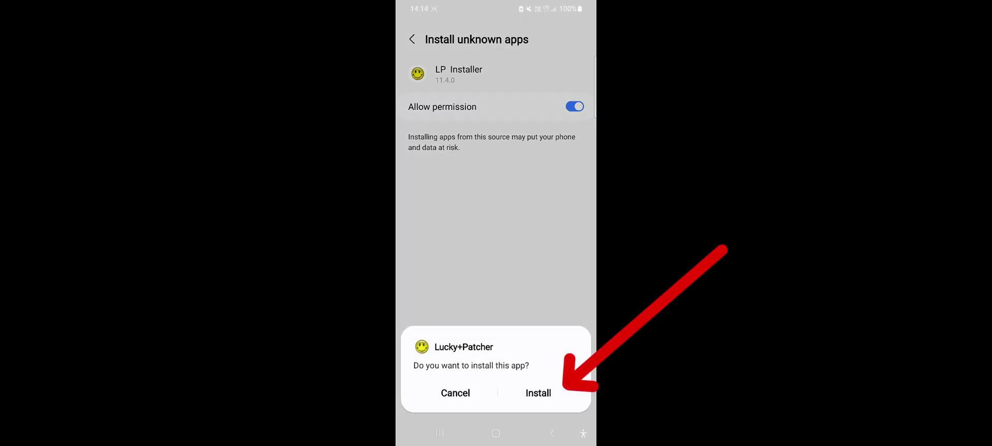
click(538, 394)
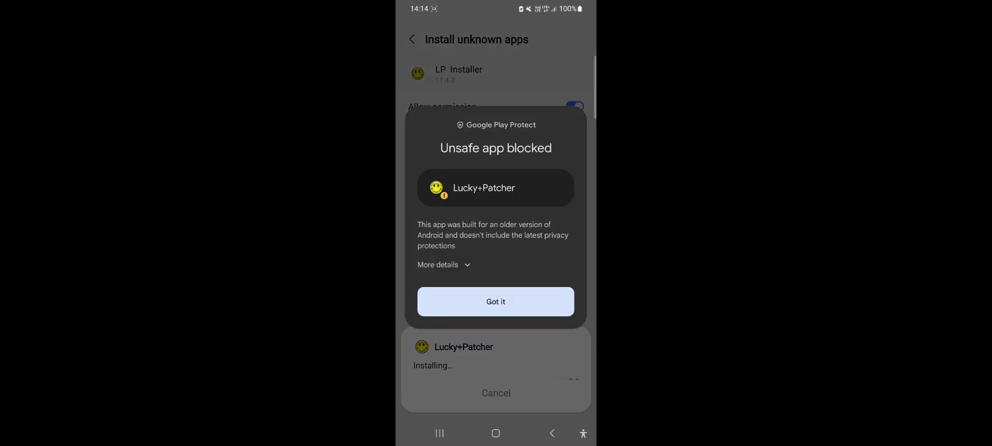
click(444, 265)
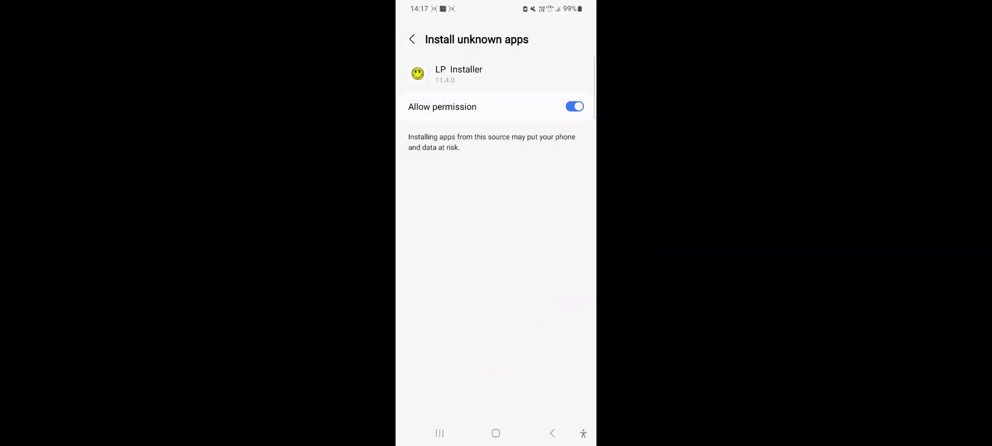
- Grant Lucky Patcher all-files access while denying location and phone-call permissions
click(552, 434)
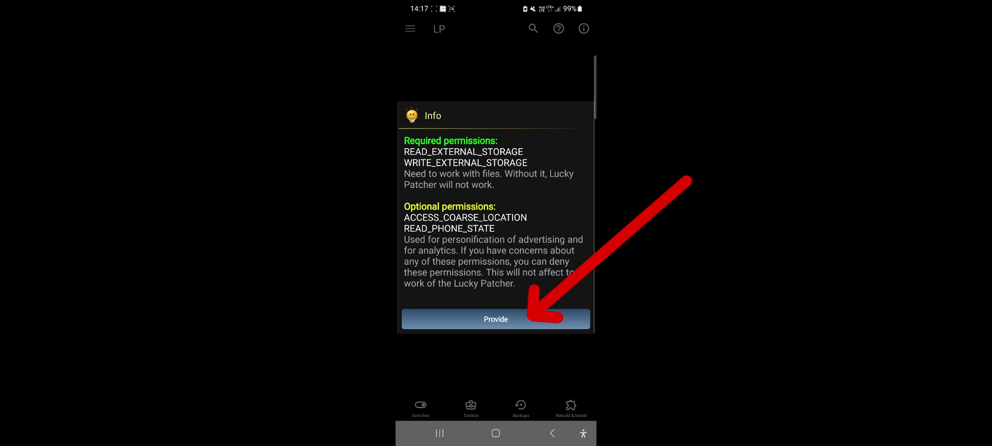
click(495, 319)
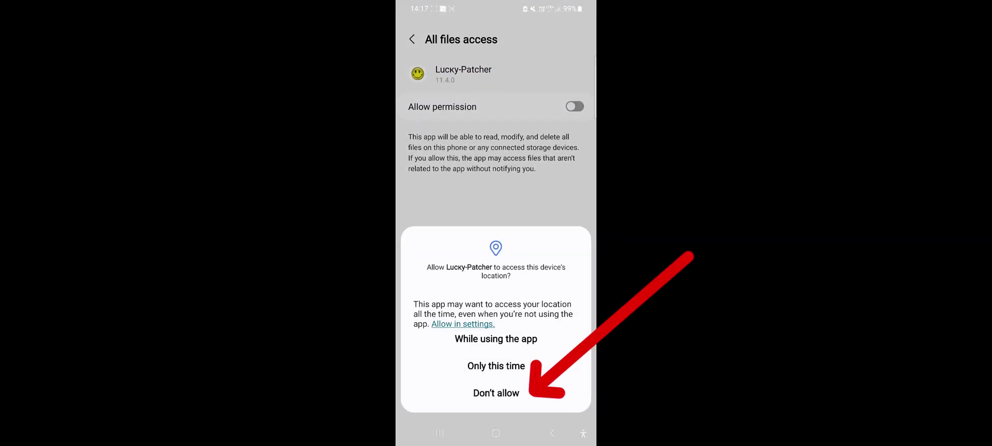
click(496, 393)
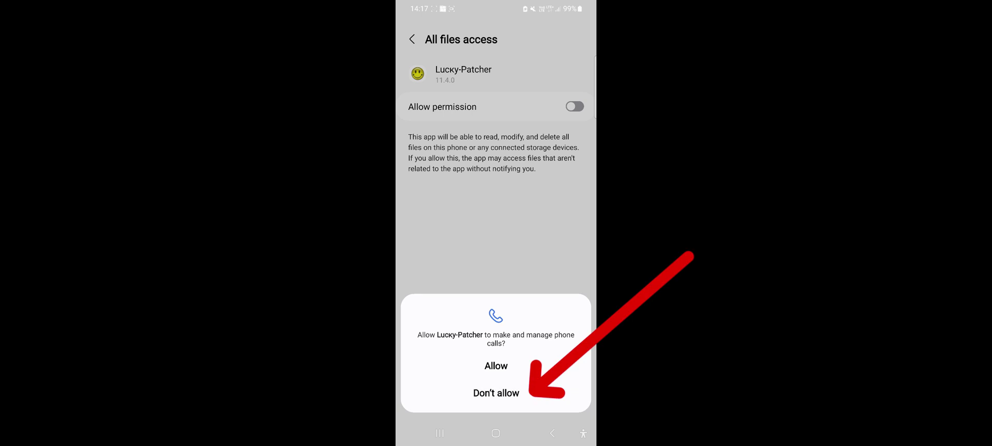
click(496, 394)
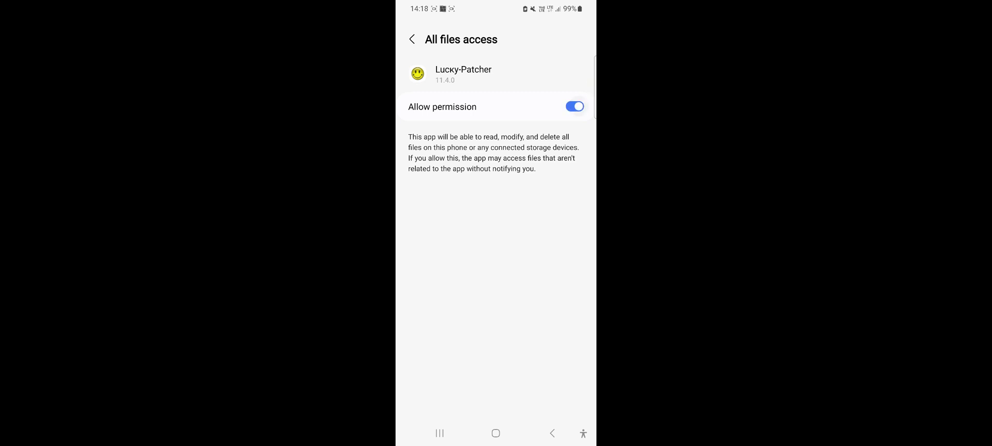
click(551, 434)
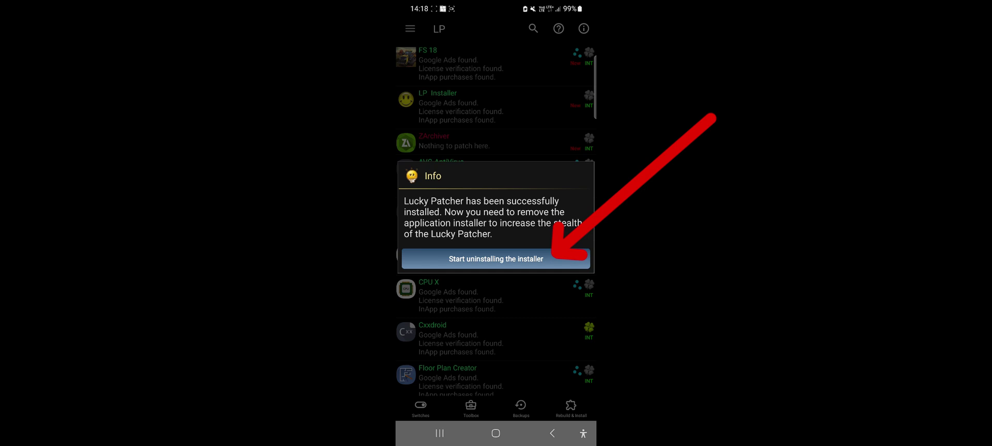
- Uninstall LP Installer, answer No on the Play Protect warning, and skip the Lucky Patcher update
click(496, 259)
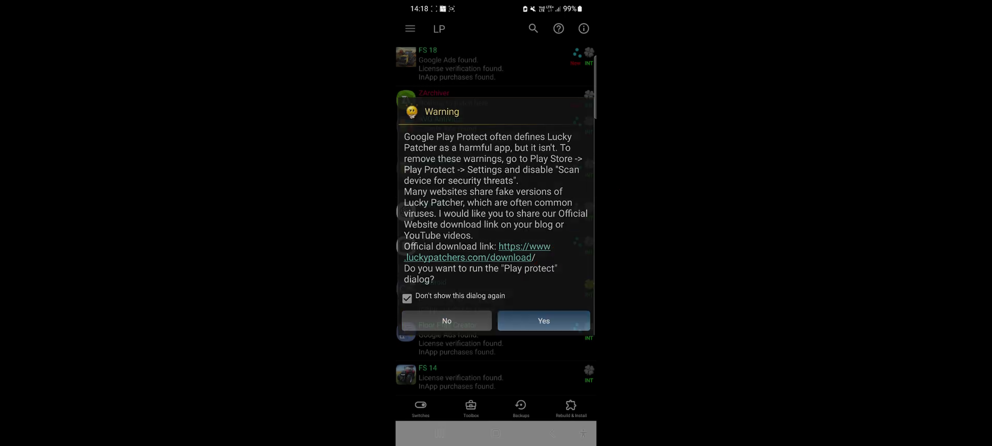
click(447, 322)
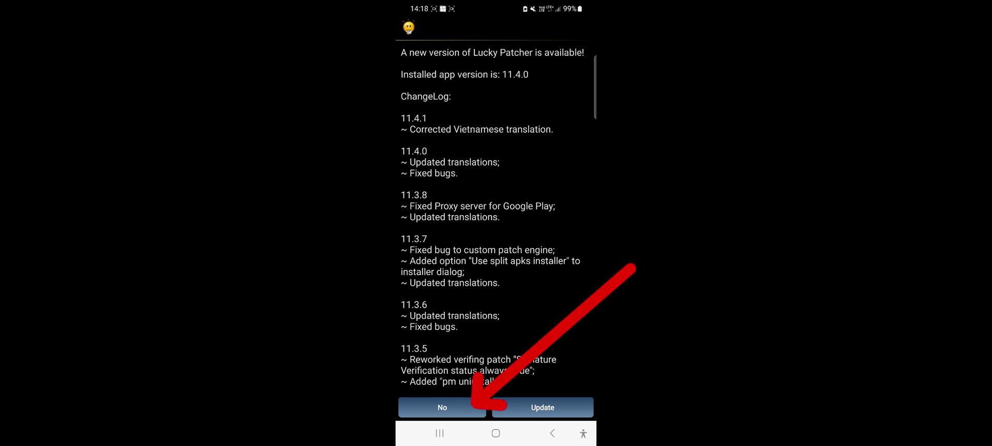
click(442, 408)
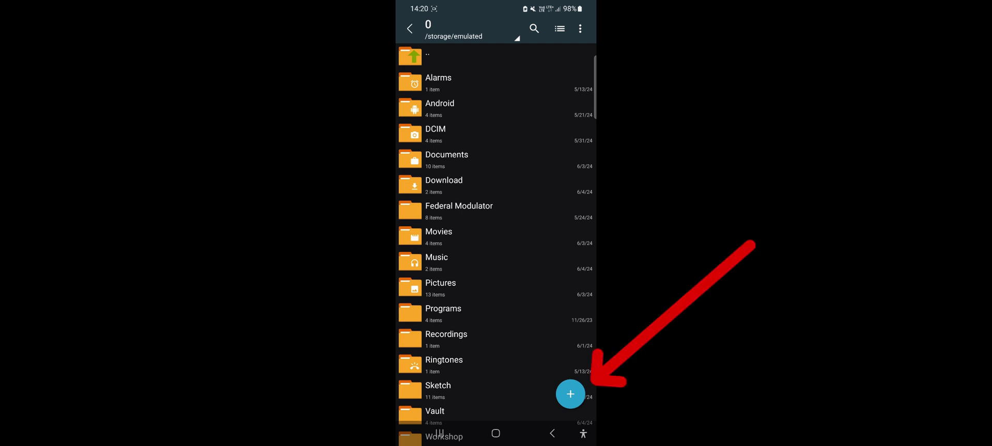
- Create a folder named LuckyPatcher at the top of internal storage
click(570, 394)
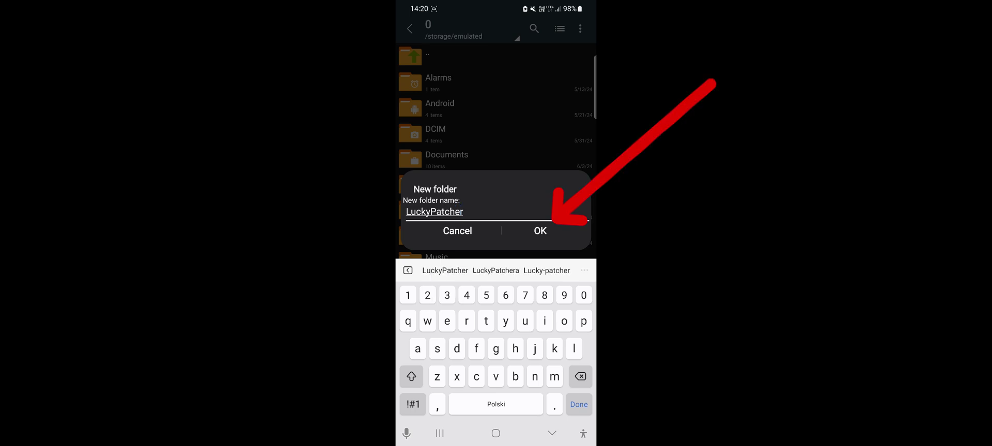
click(540, 231)
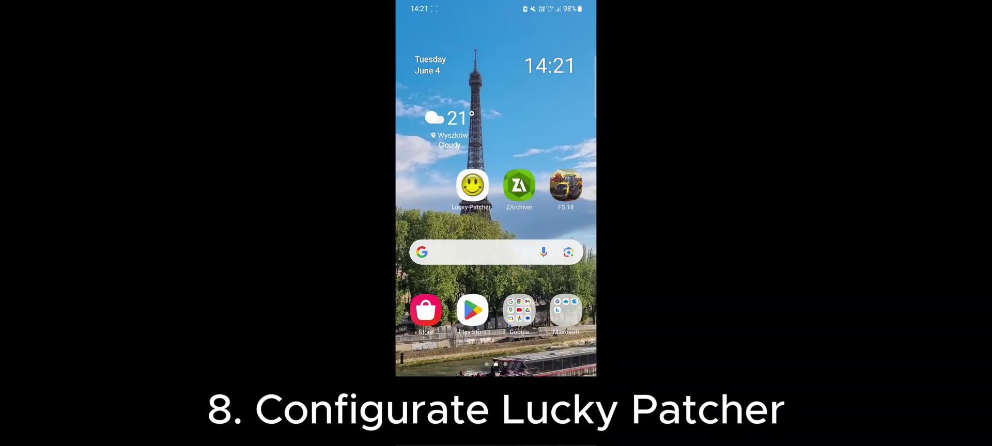
- Change Lucky Patcher's working directory in Settings to /sdcard/LuckyPatcher
click(472, 185)
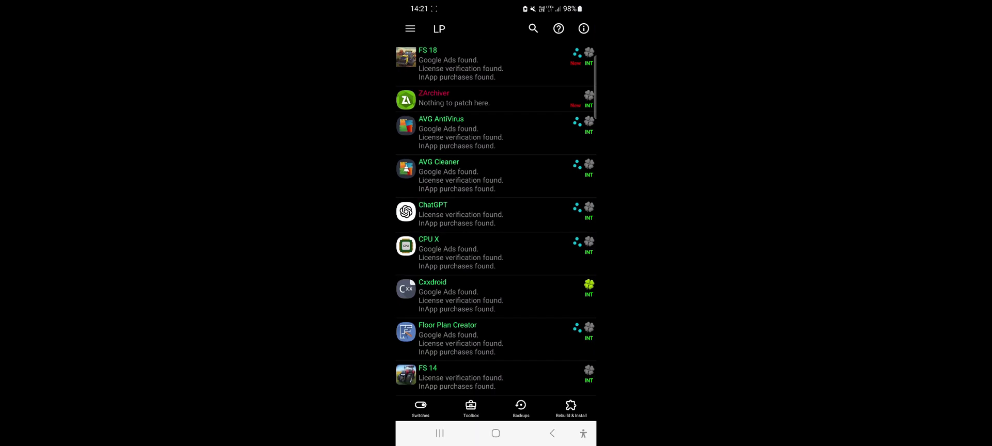
click(409, 29)
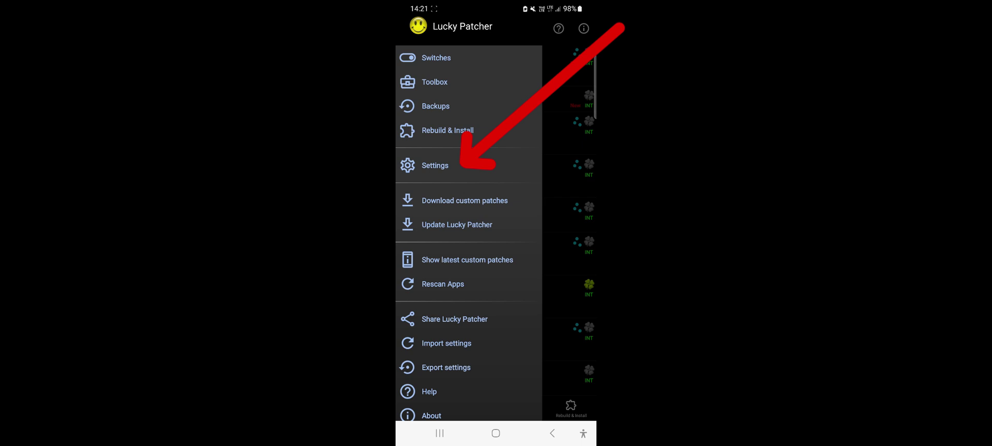
click(435, 165)
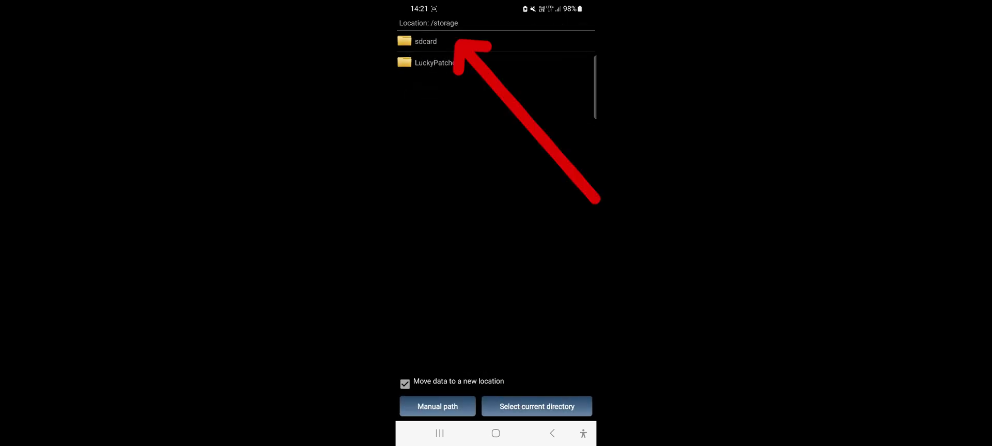
click(426, 42)
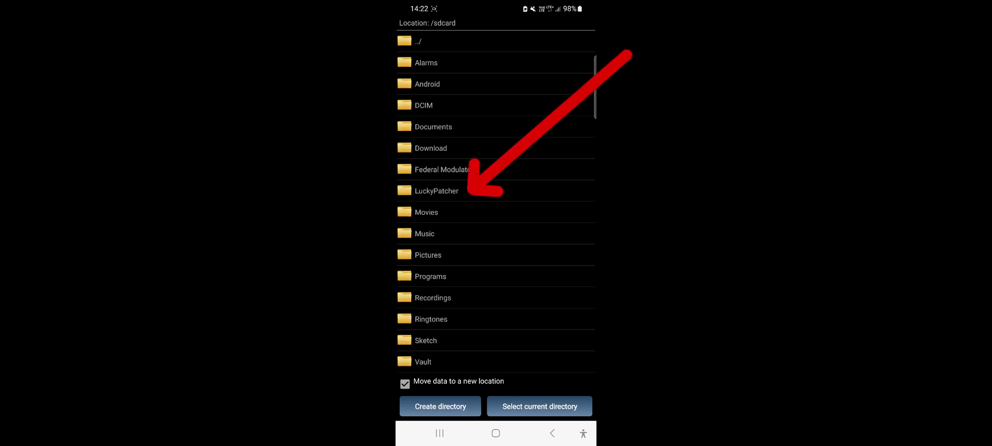
click(436, 191)
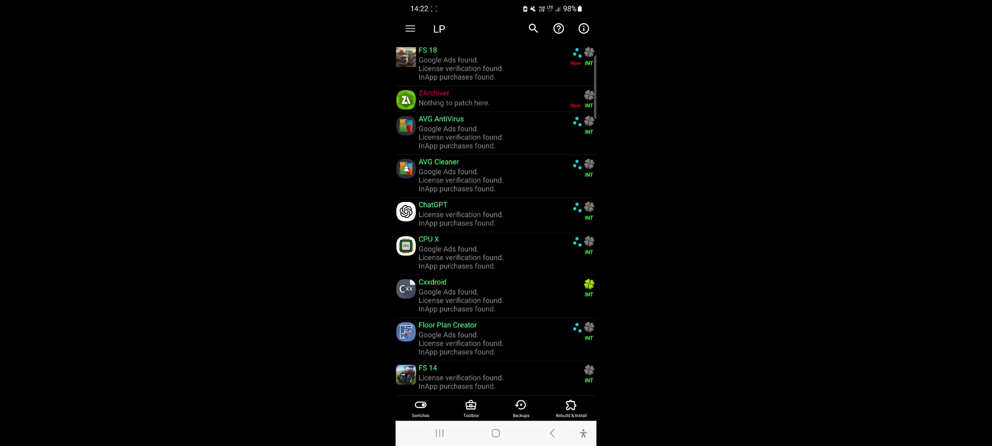
- Select FS 18 in Lucky Patcher's app list and bring up its Tools options for backup
click(454, 65)
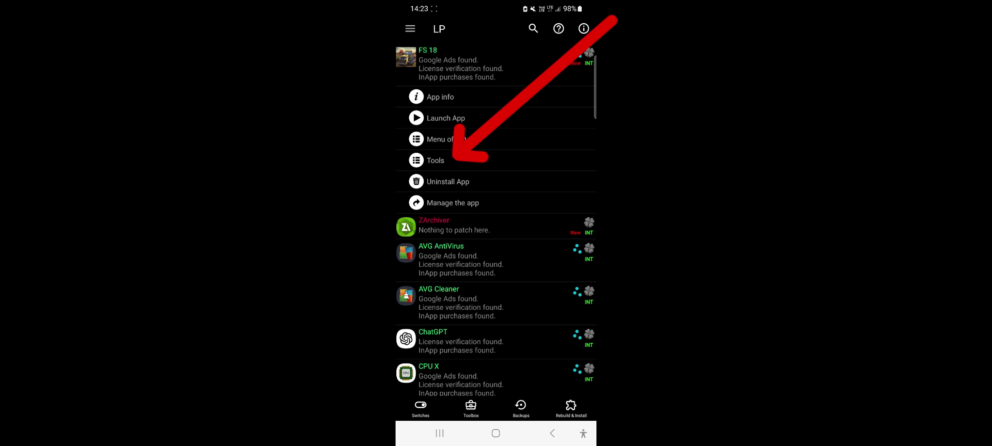
click(436, 161)
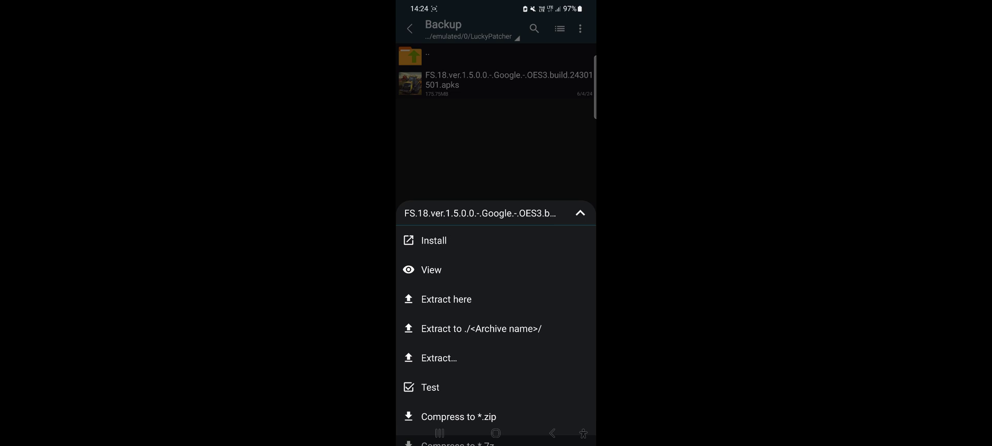
- View the contents of the FS.18 .apks backup package in ZArchiver
click(432, 256)
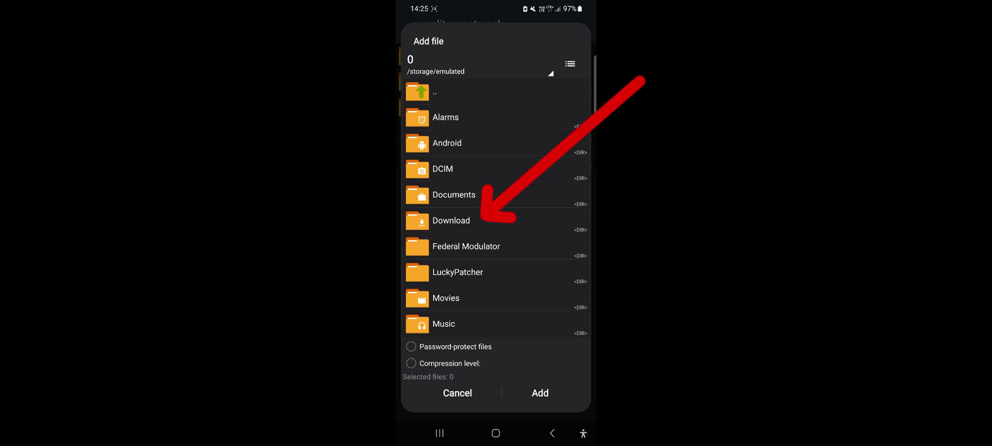
- Browse into Download in the Add file dialog and select the extracted assets folder
click(451, 221)
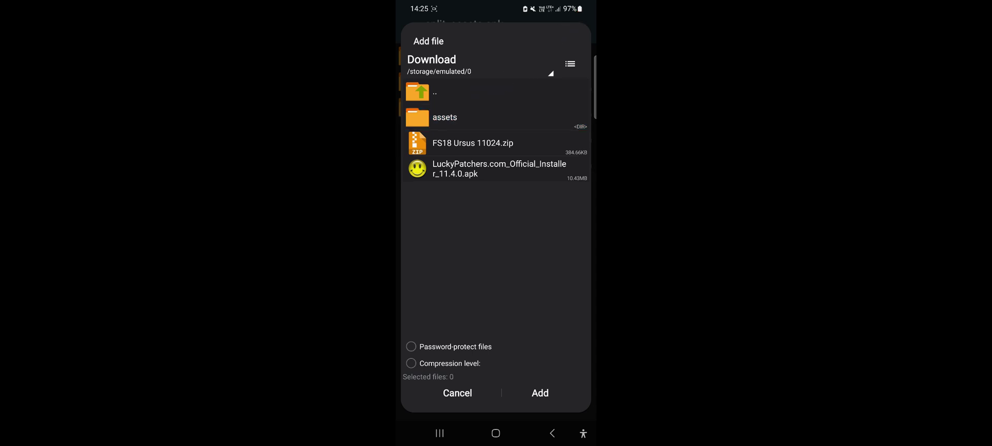
click(496, 117)
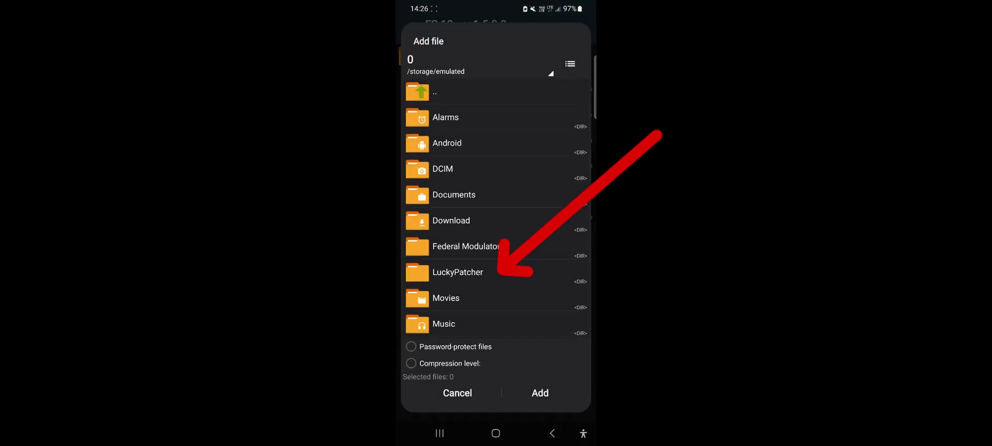
- Browse into the LuckyPatcher folder to locate split_assets.apk for adding
click(458, 273)
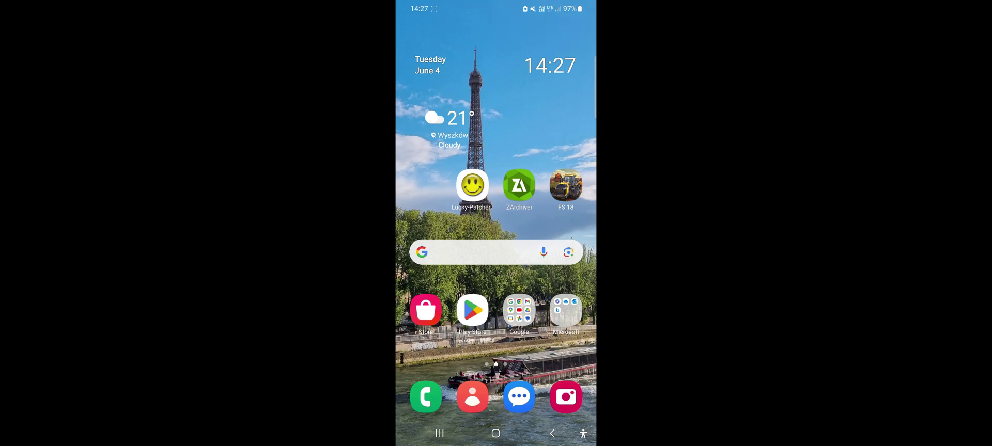
- Launch Lucky Patcher and re-sign the FS.18 backup package with a test signature
click(472, 185)
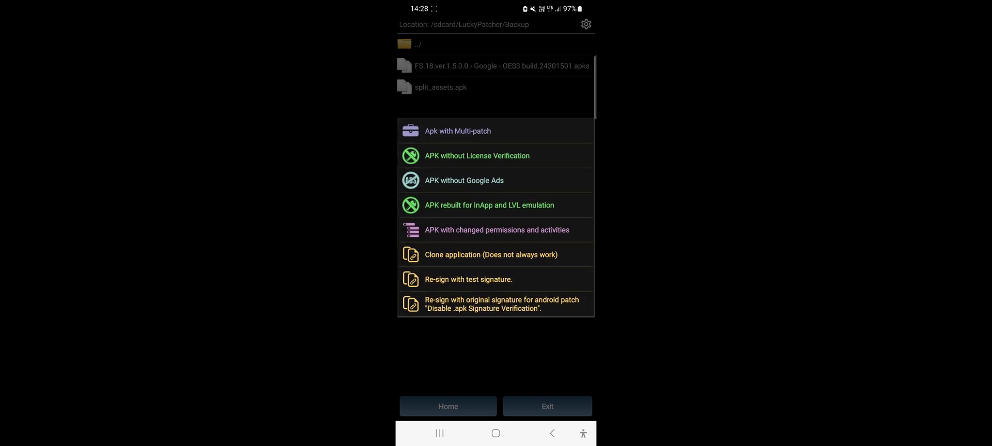
click(468, 279)
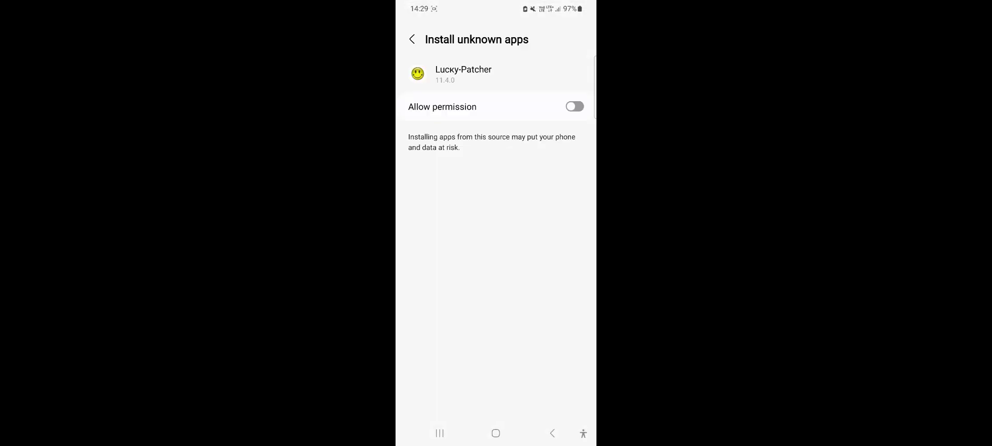
- Switch on Allow permission for Lucky-Patcher under Install unknown apps
click(574, 106)
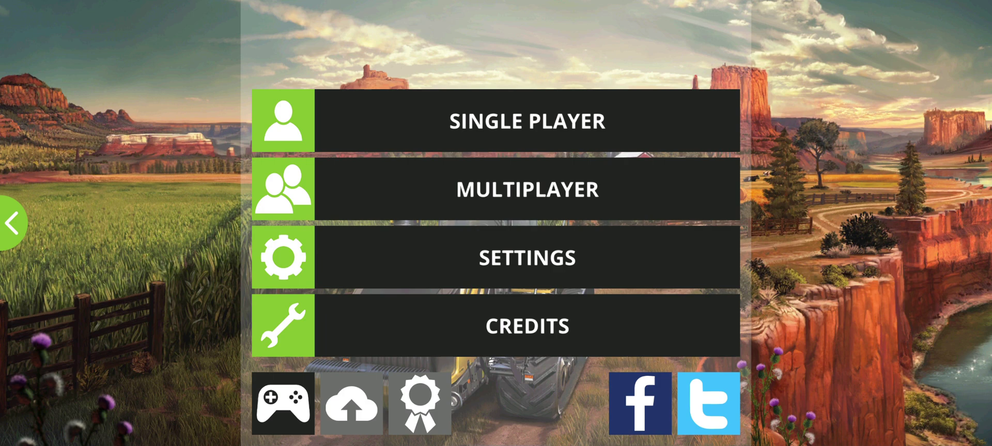
- Start a new single-player game in save slot A and dismiss the tutorial message
click(527, 121)
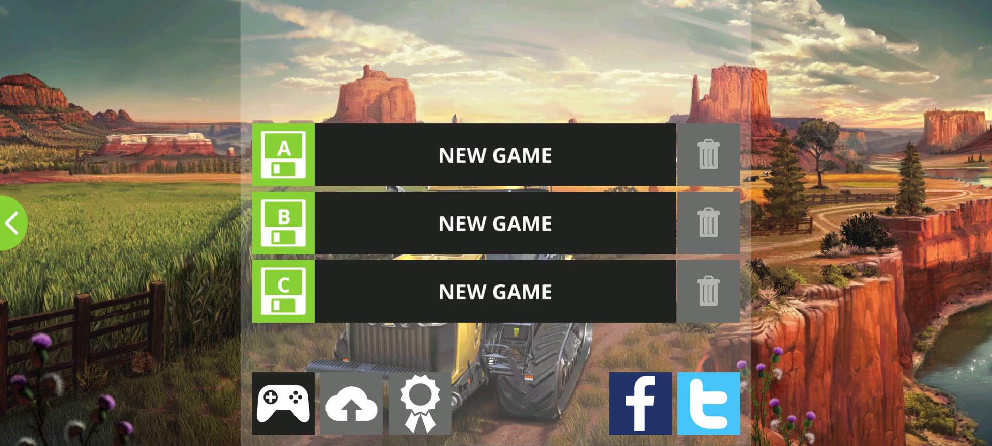
click(495, 155)
click(496, 297)
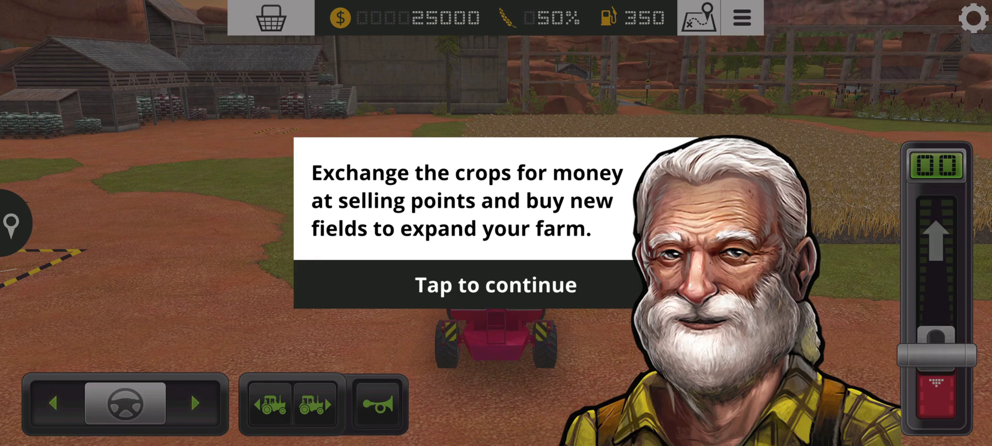
click(496, 286)
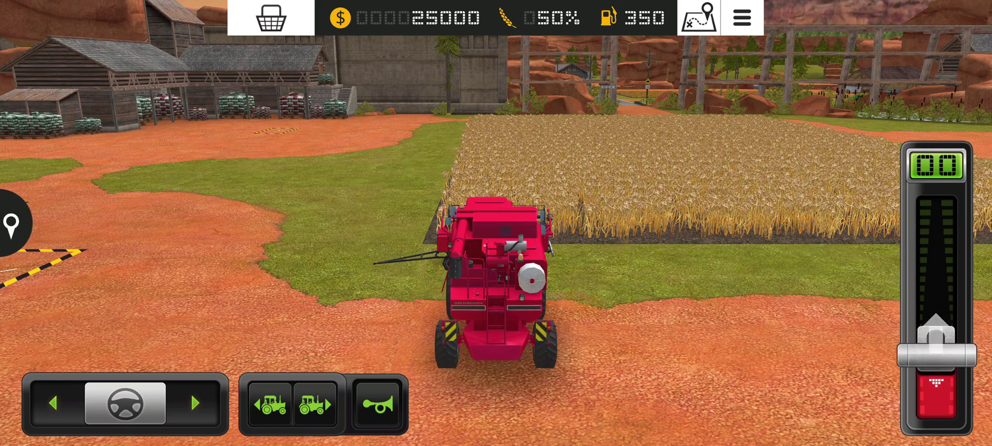
- Switch control from the combine to the red tractor with the cultivator
click(314, 404)
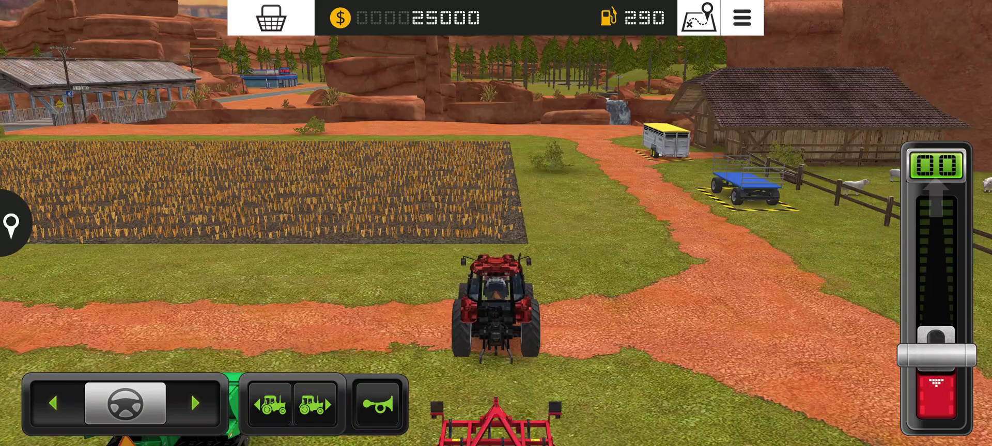